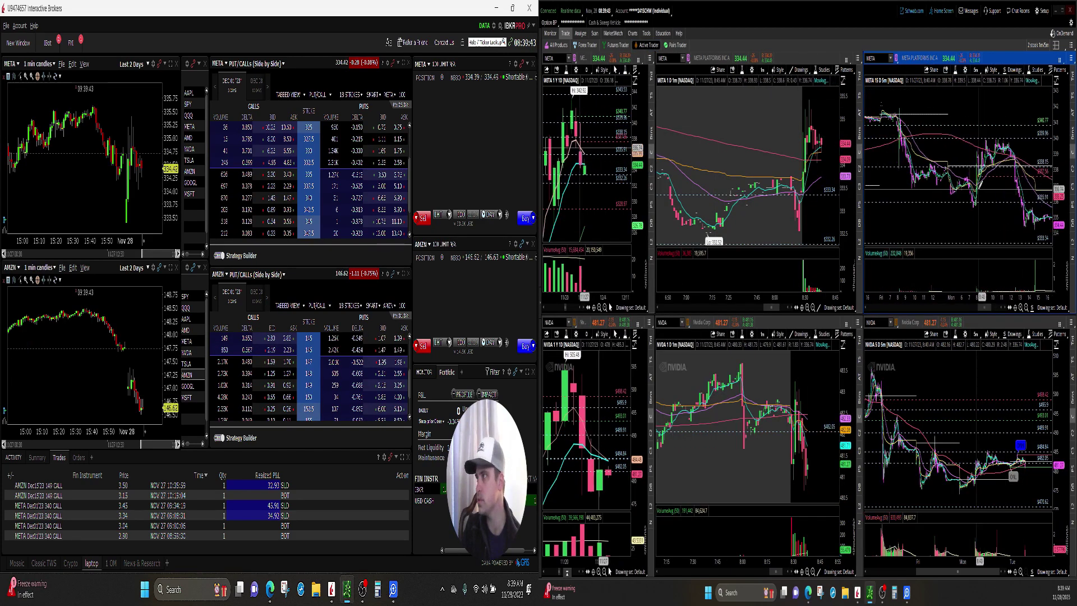
Zoom the META chart across earlier days and the latest session, then load AMZN into the bottom row.
left_click_drag(982, 194, 1023, 193)
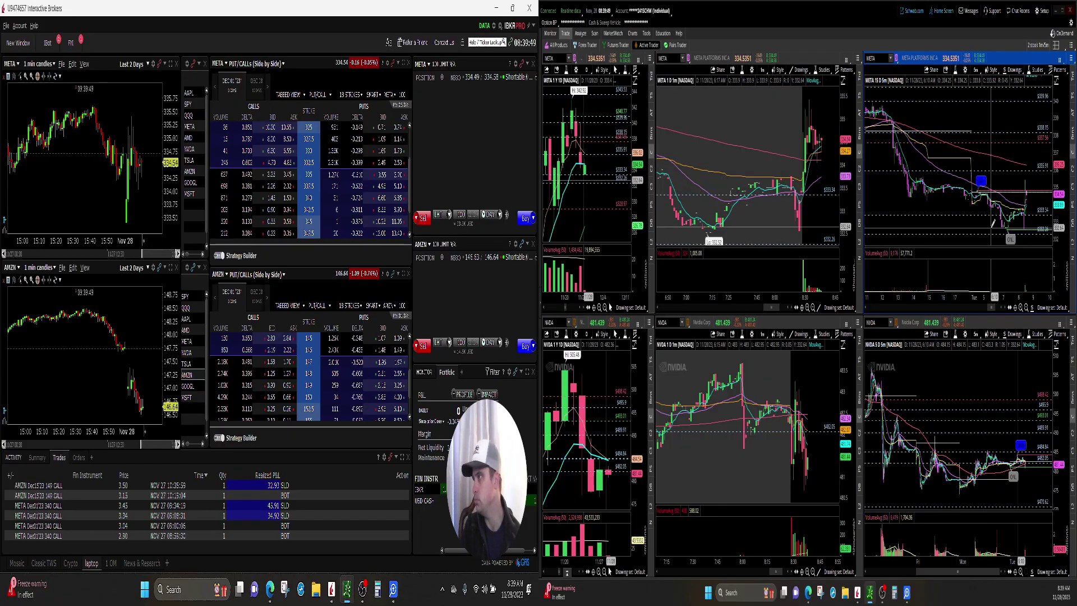
left_click_drag(1018, 213, 973, 219)
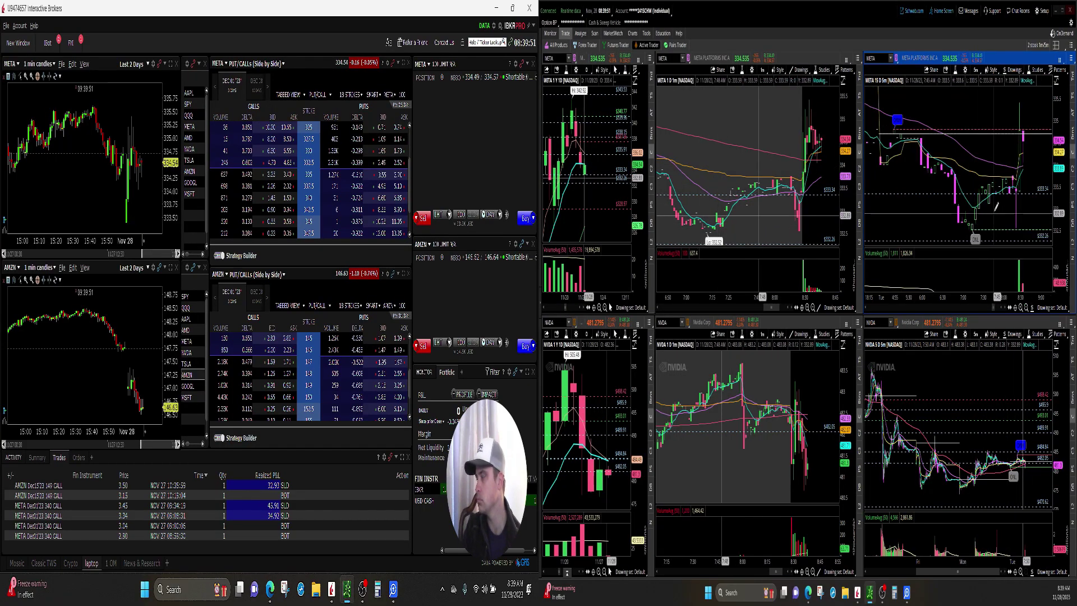
left_click(1026, 309)
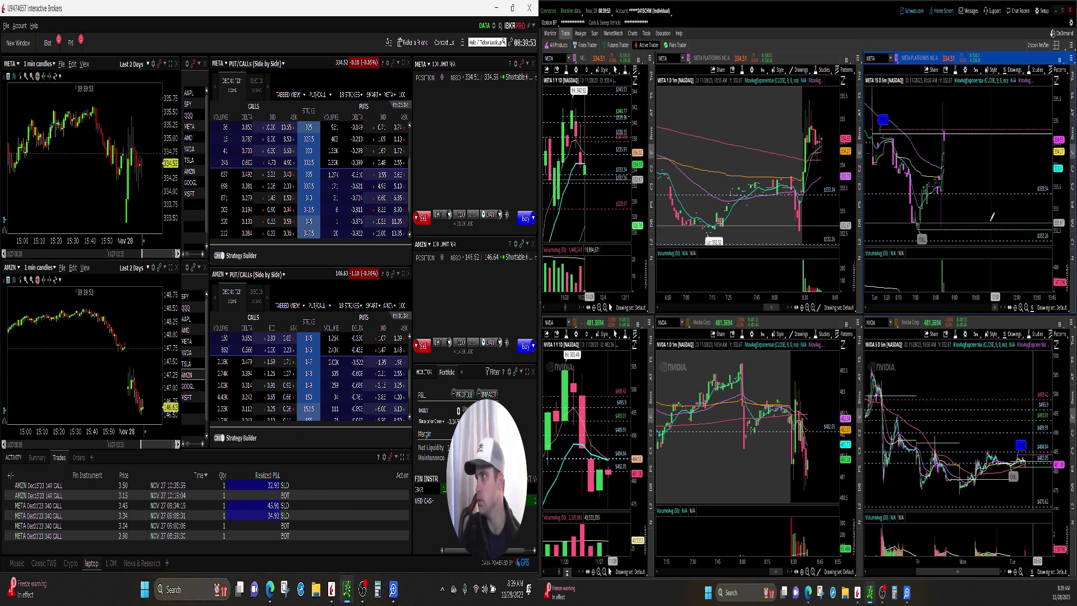
scroll(993, 217, "up", 2)
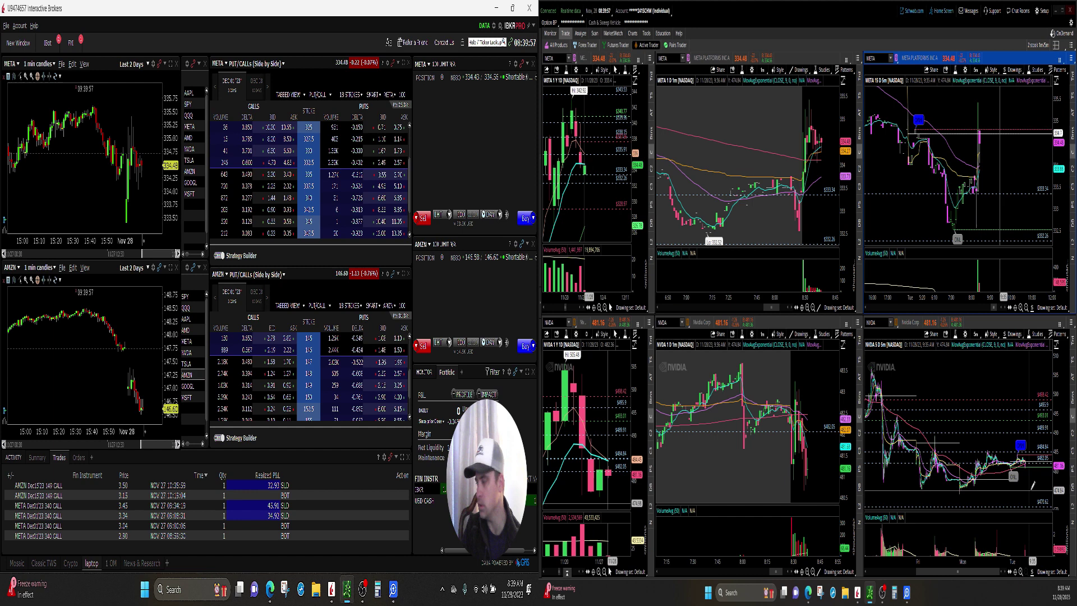
scroll(1032, 486, "up", 2)
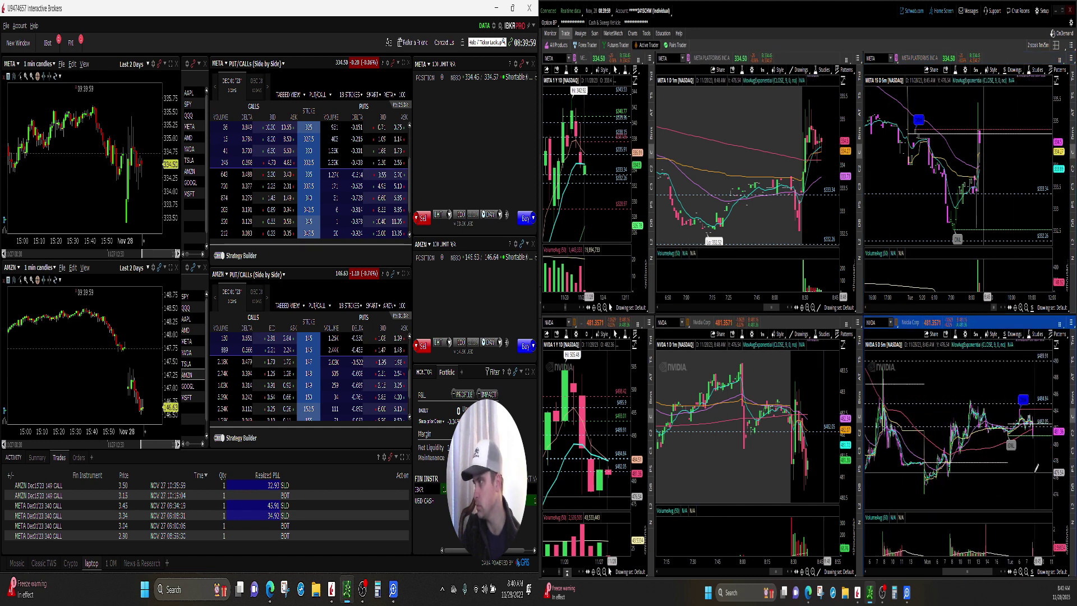
scroll(1042, 465, "up", 2)
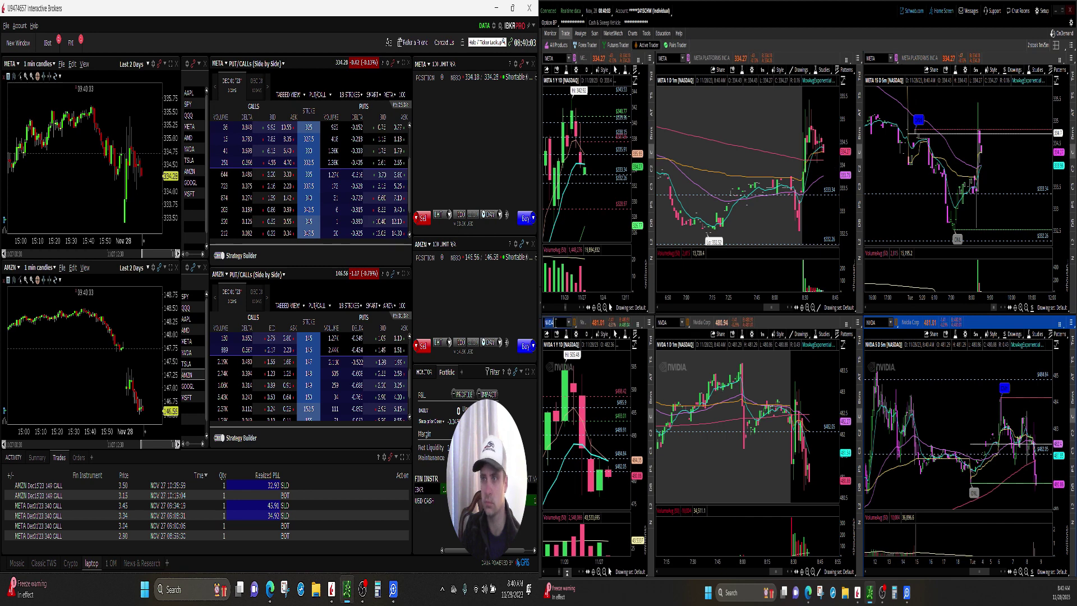
type("AMZN")
key("Return")
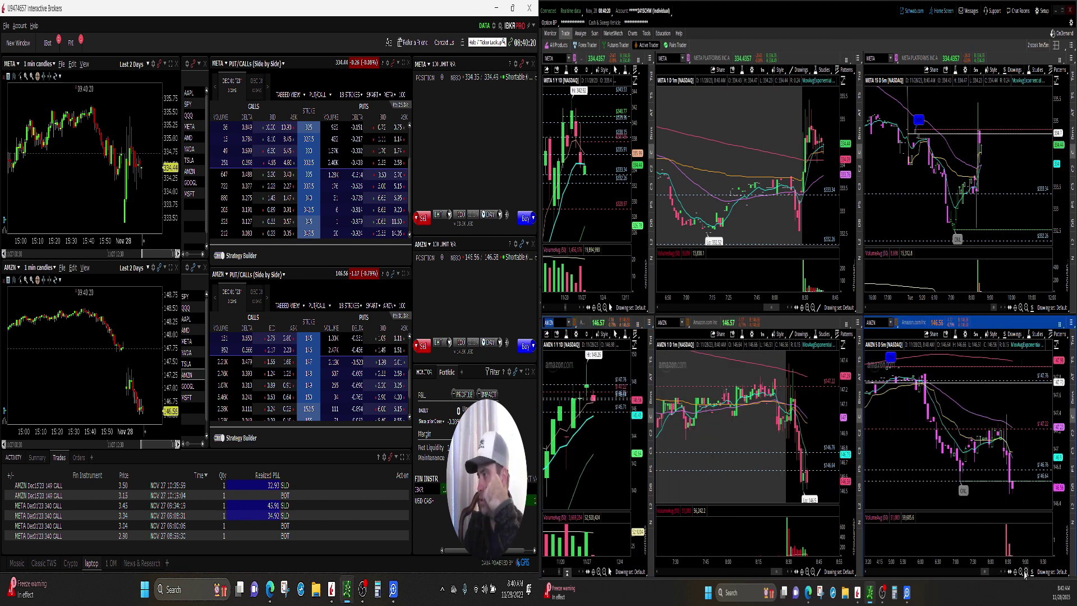
scroll(1026, 563, "down", 2)
scroll(1025, 564, "down", 2)
scroll(1026, 563, "down", 2)
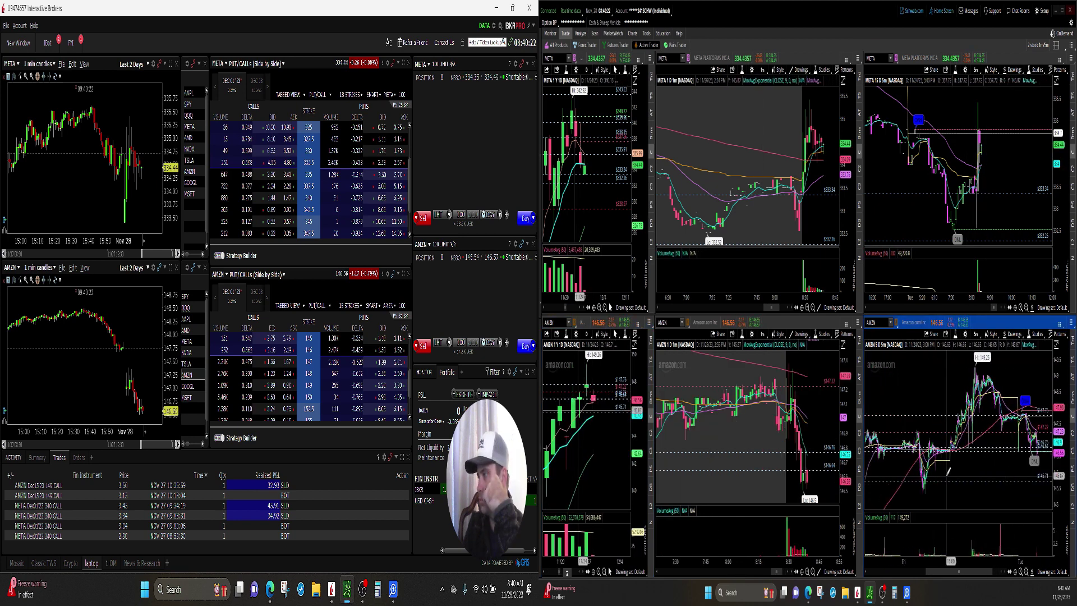
left_click(632, 33)
left_click(555, 45)
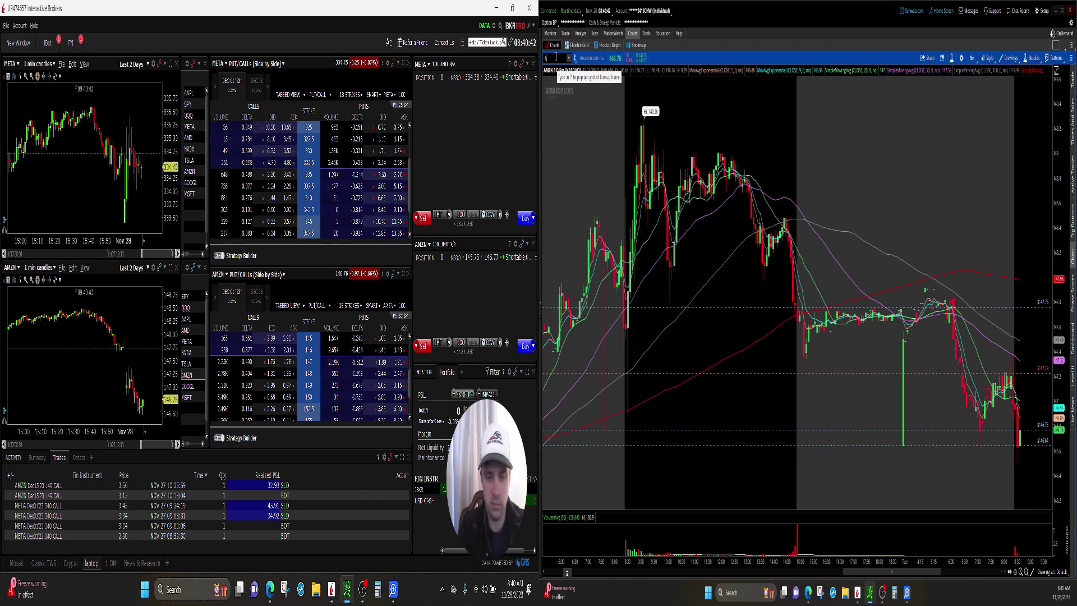
type("MD")
key("Return")
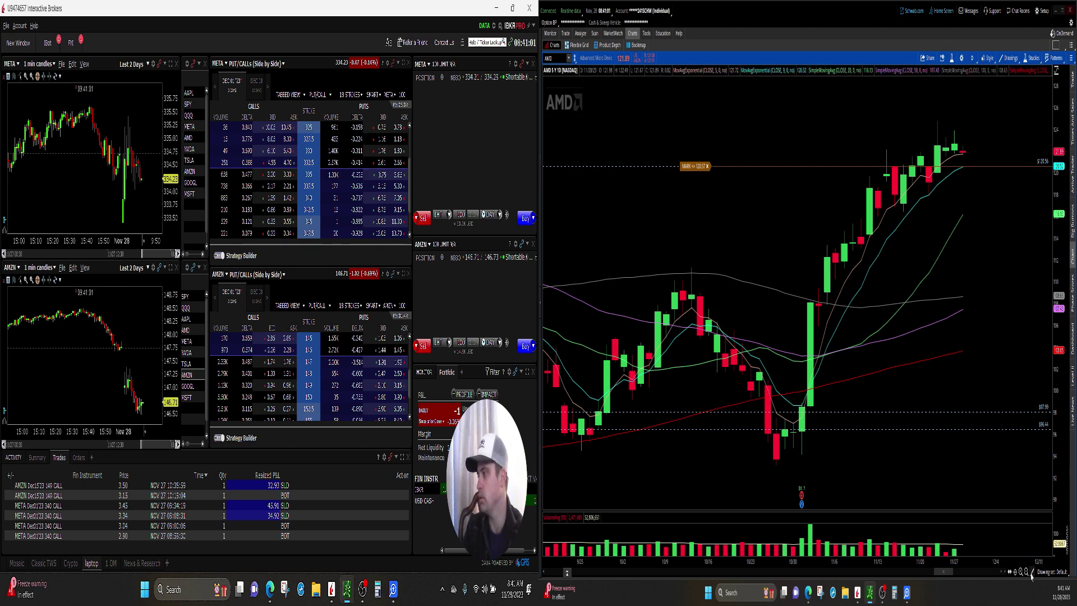
left_click(1037, 520)
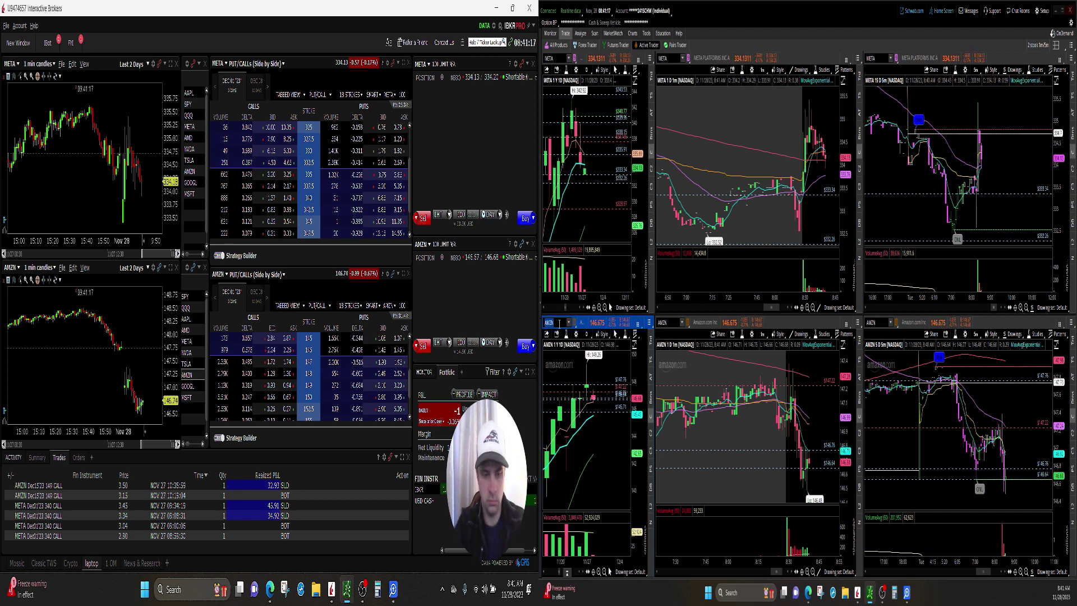
type("D")
Load AMD into the lower chart row and bring up the META BookTrader ladder.
key("Return")
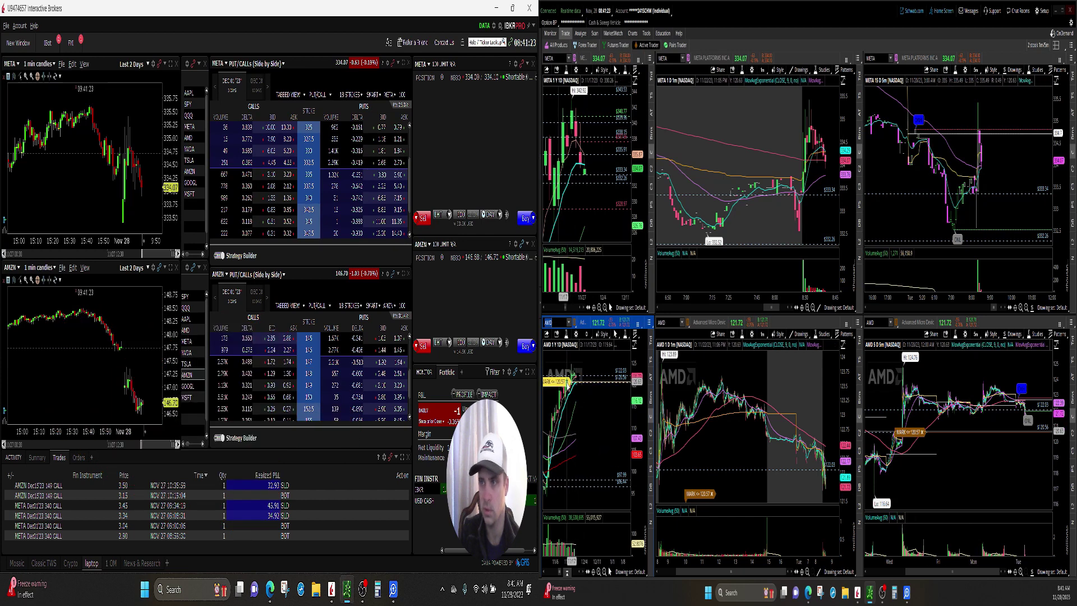
scroll(568, 387, "up", 5)
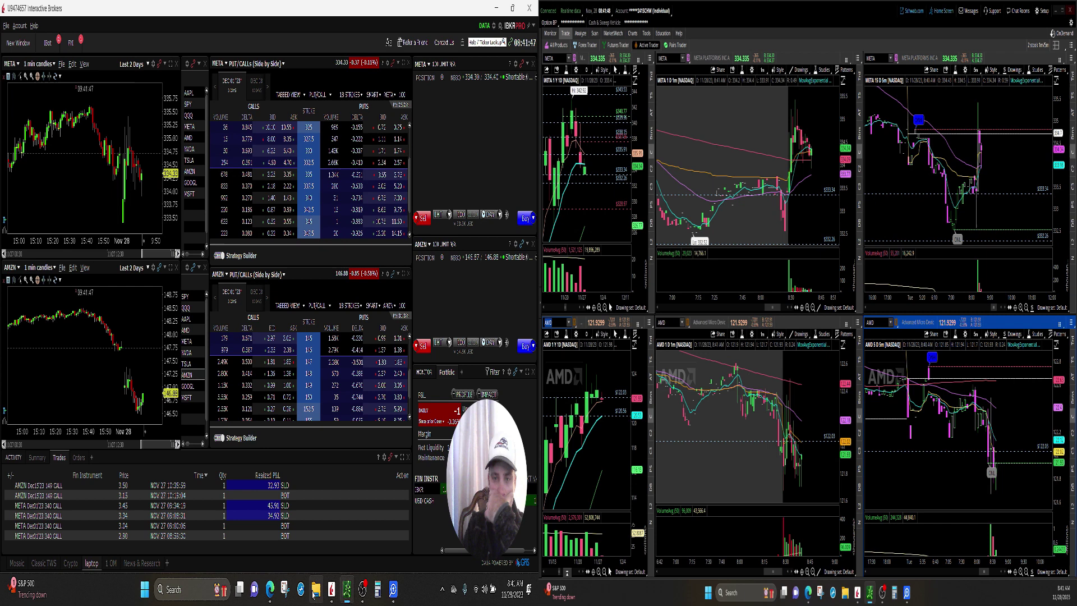
mouse_move(346, 589)
left_click(343, 551)
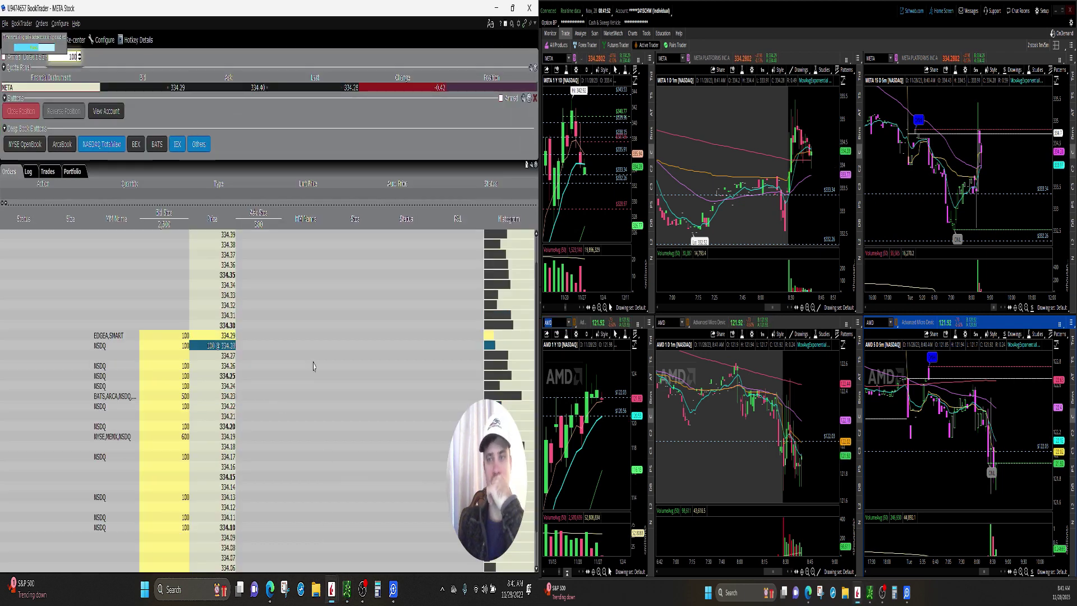
type("AMD")
Switch the BookTrader ladder to AMD and return to the main Mosaic window.
key("Return")
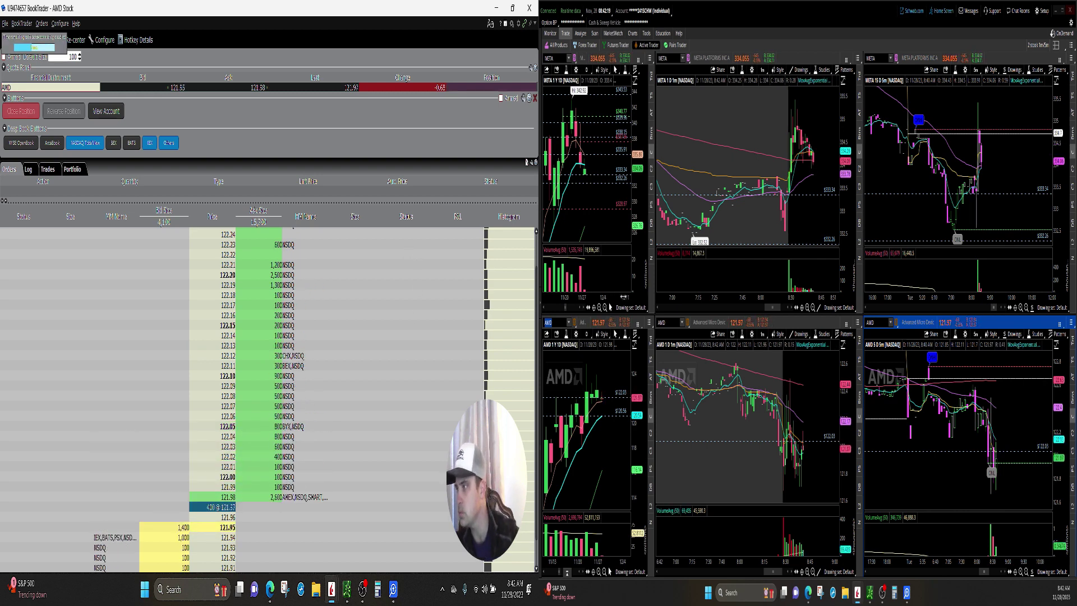
key("alt+Tab")
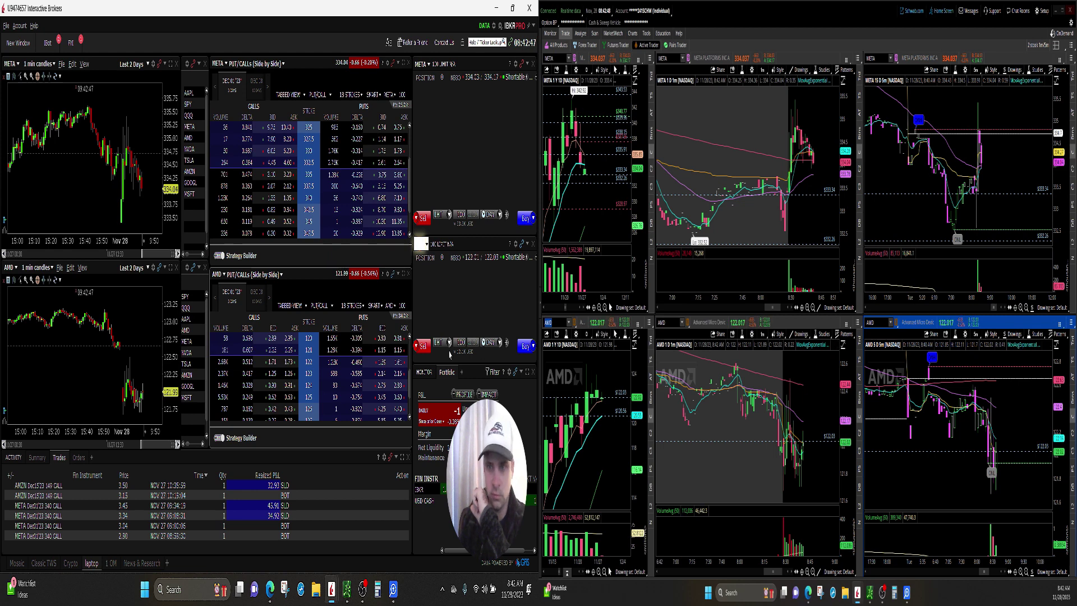
Buy one AMD Dec 1 122 put at 1.67 after checking AMD's order book.
left_click(398, 362)
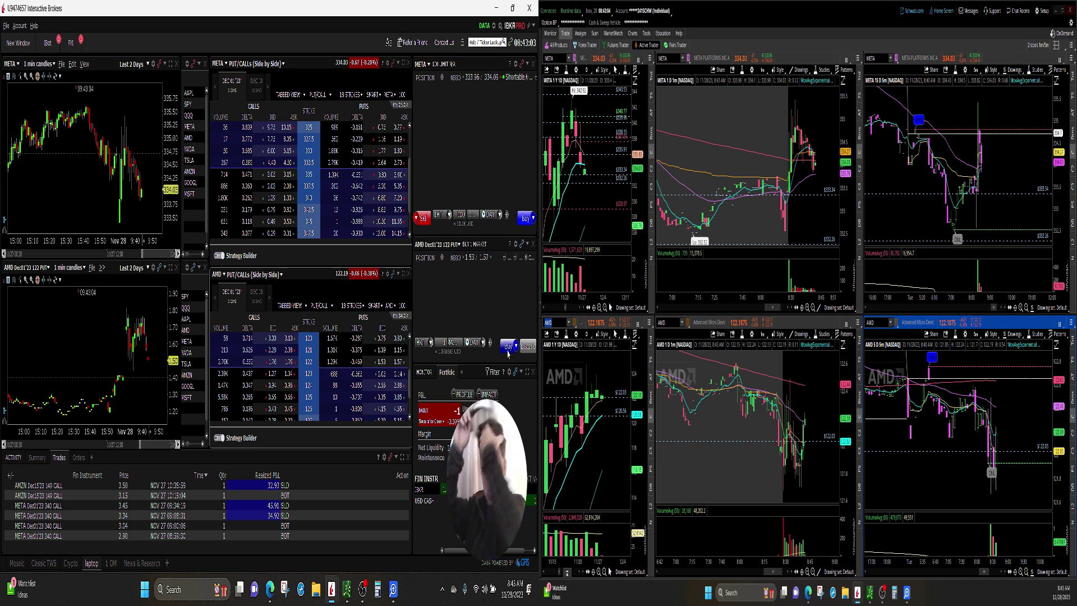
mouse_move(346, 589)
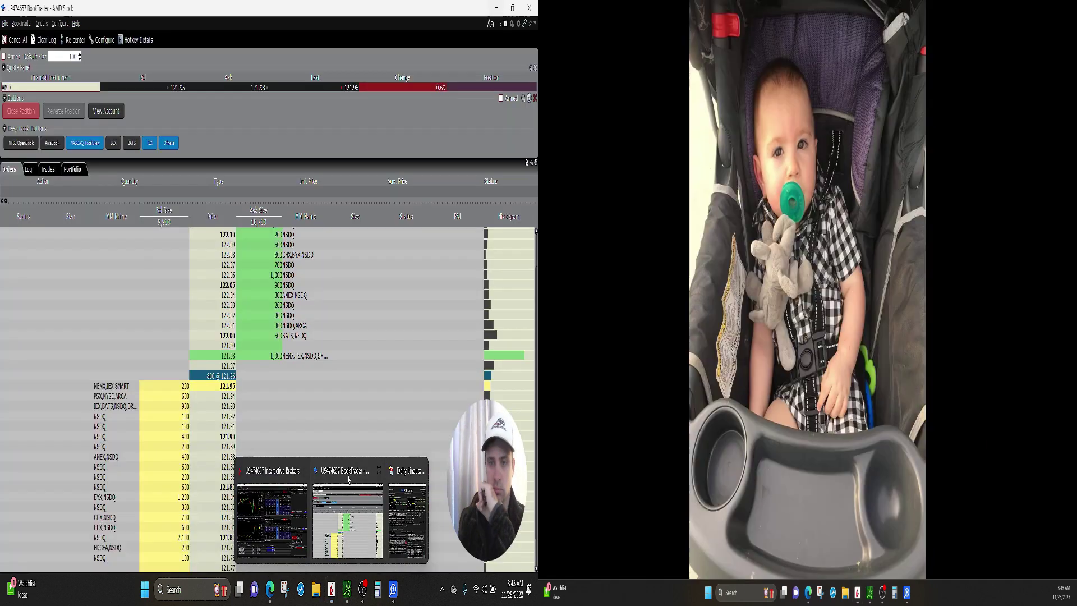
left_click(352, 507)
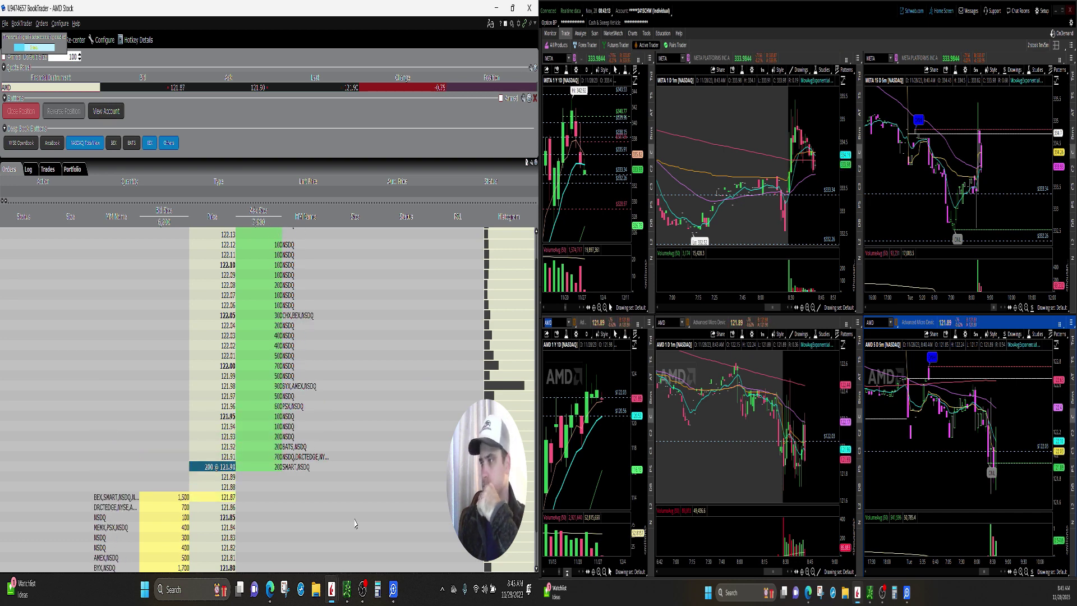
key("alt+Tab")
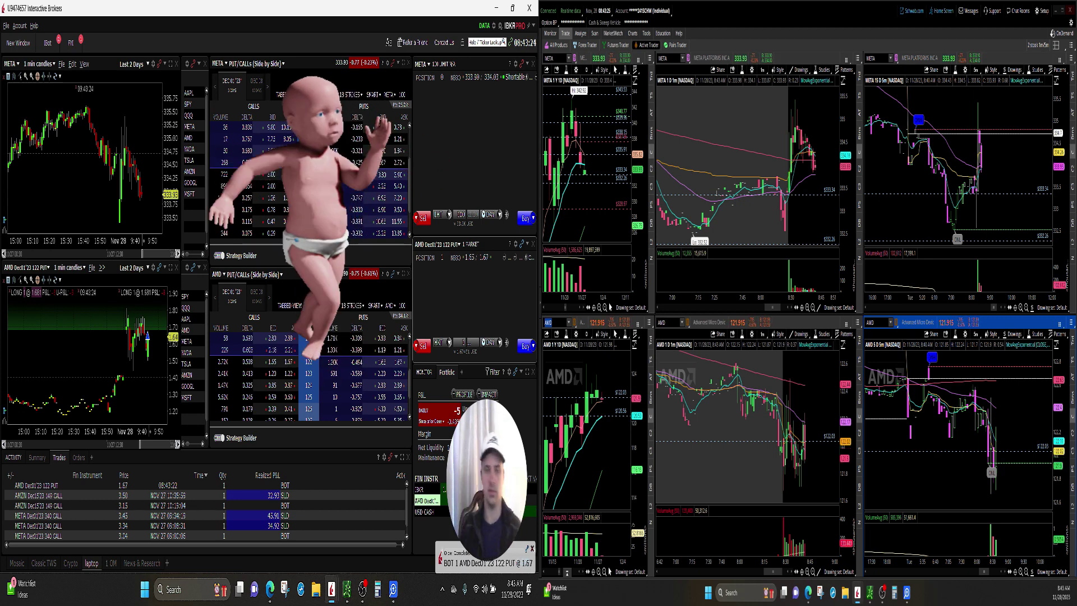
left_click(524, 346)
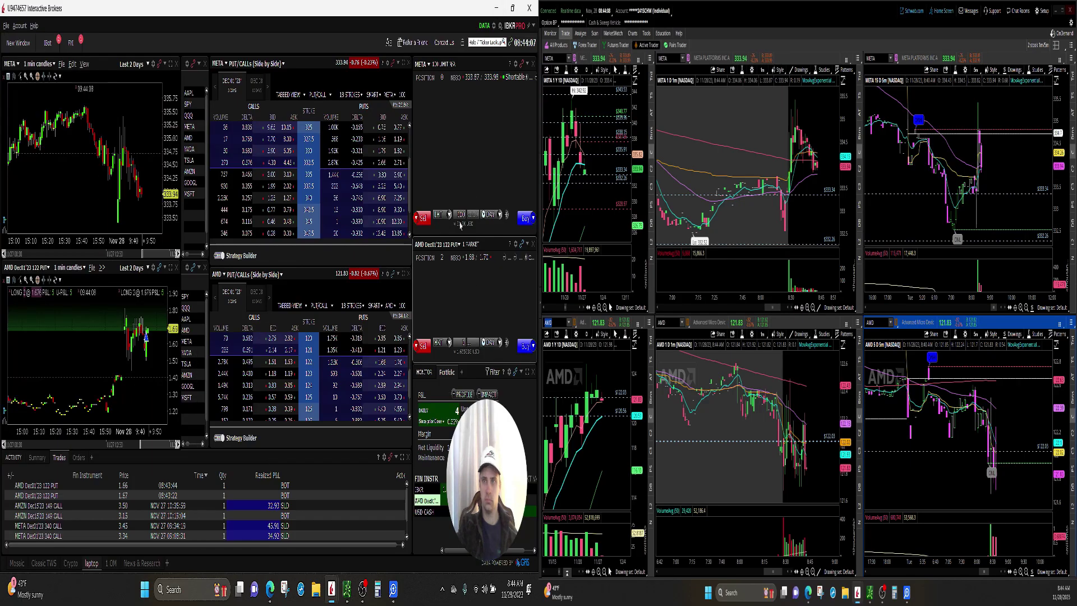
scroll(160, 372, "up", 2)
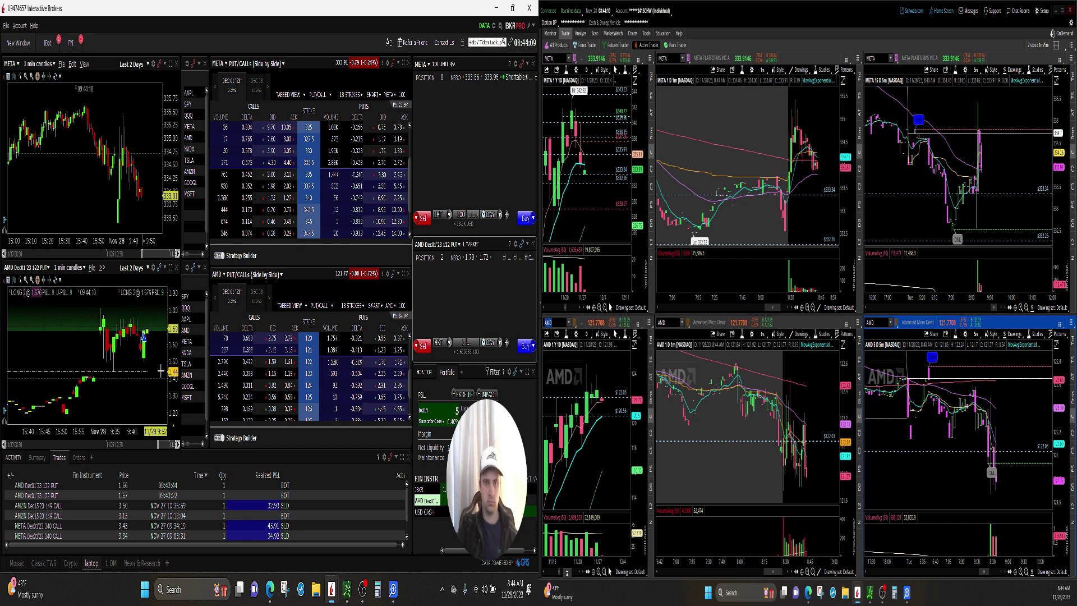
scroll(158, 378, "up", 1)
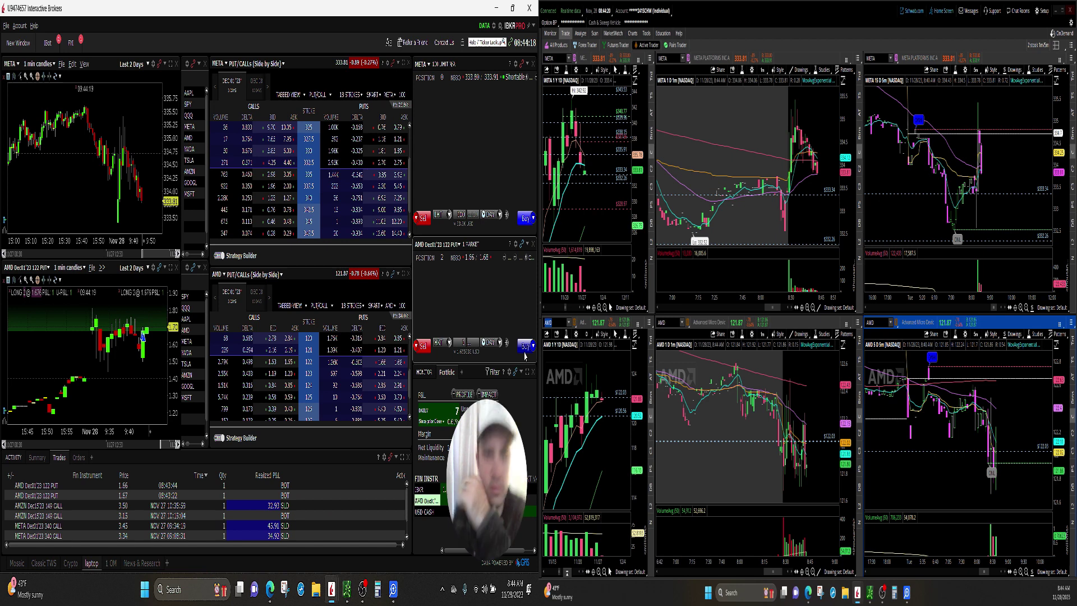
left_click(635, 33)
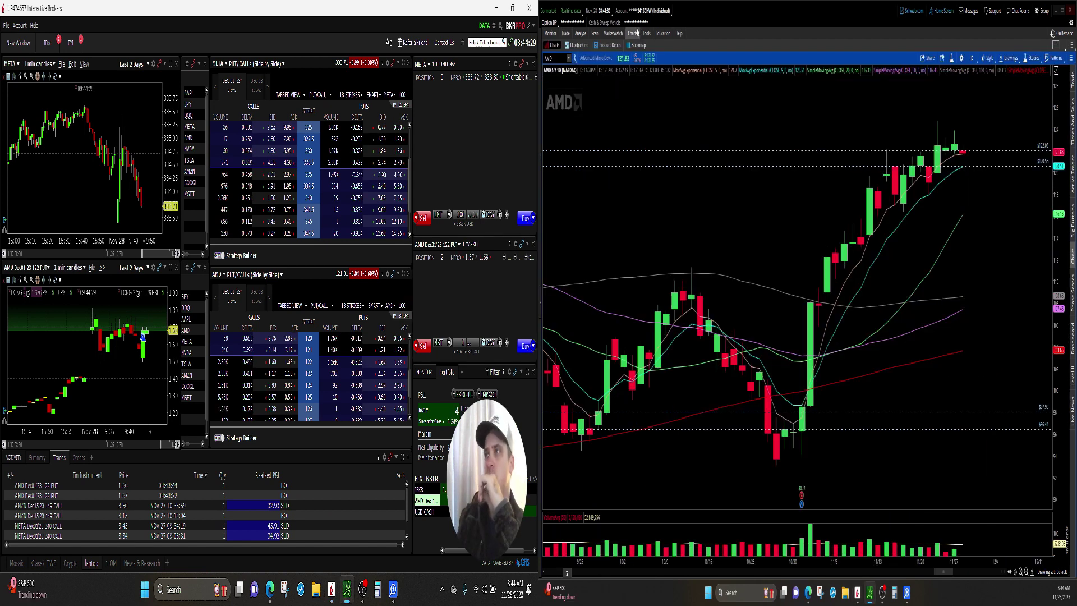
left_click(579, 45)
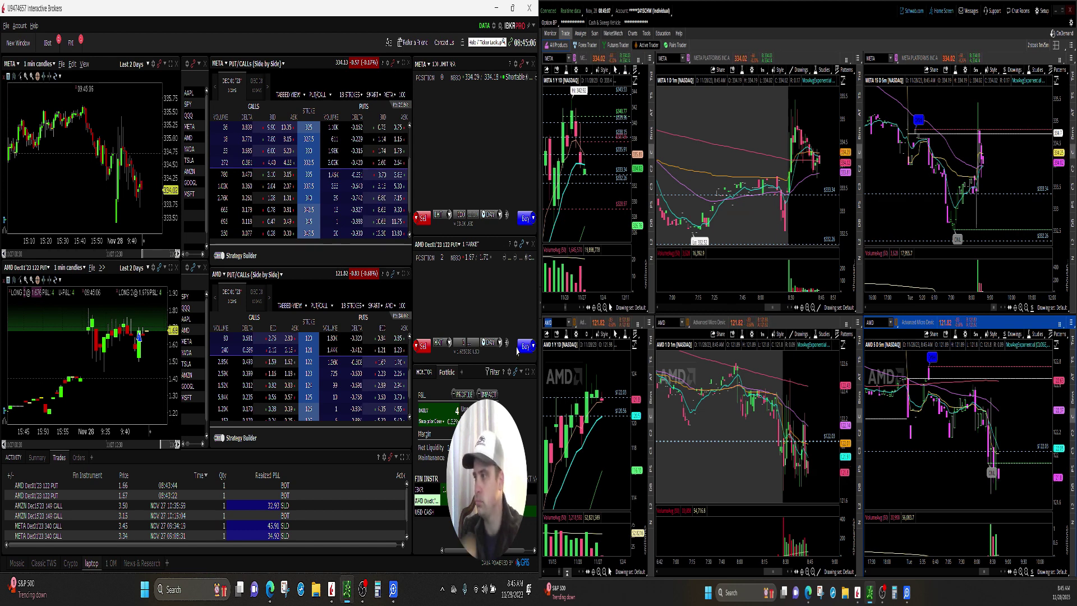
Buy a third AMD 122 put, then widen the QQQ intraday chart's time span.
left_click(525, 345)
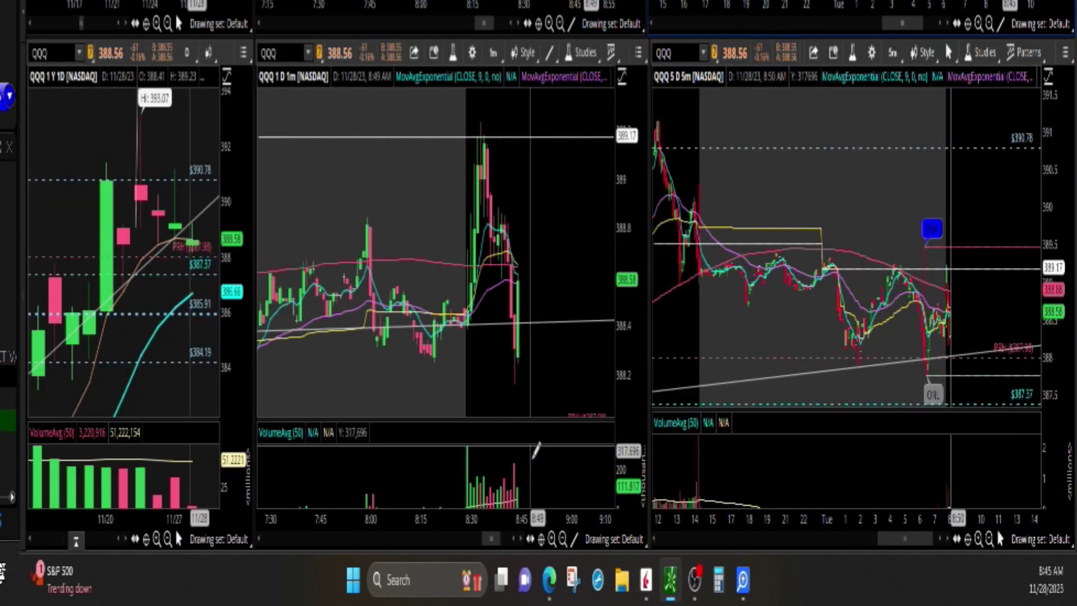
left_click(560, 540)
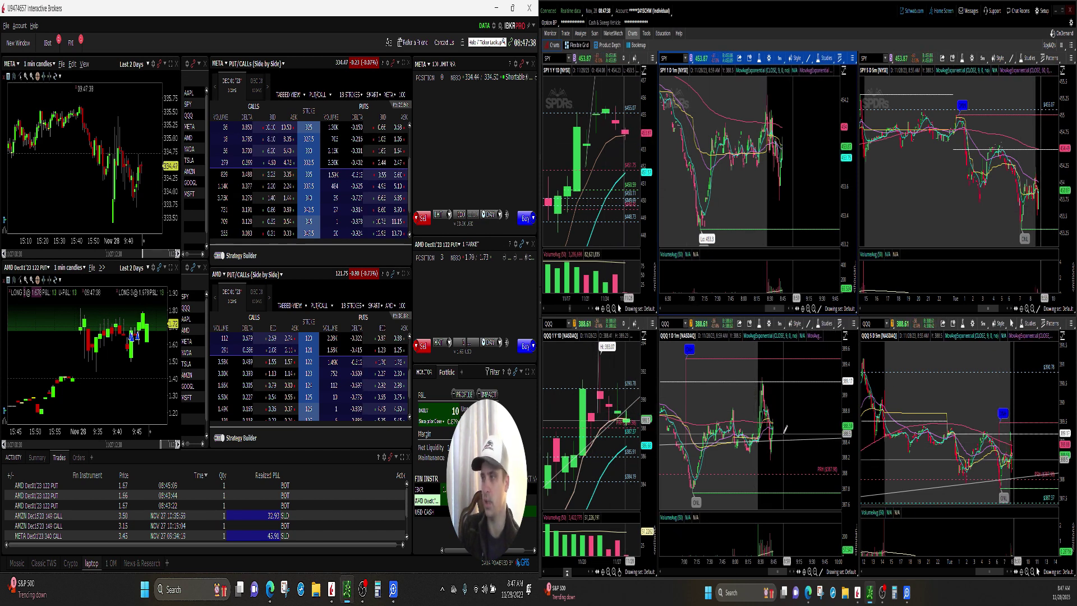
Zoom into the QQQ and SPY 1-minute charts, then bring back the META/AMD grid.
left_click_drag(845, 396, 665, 404)
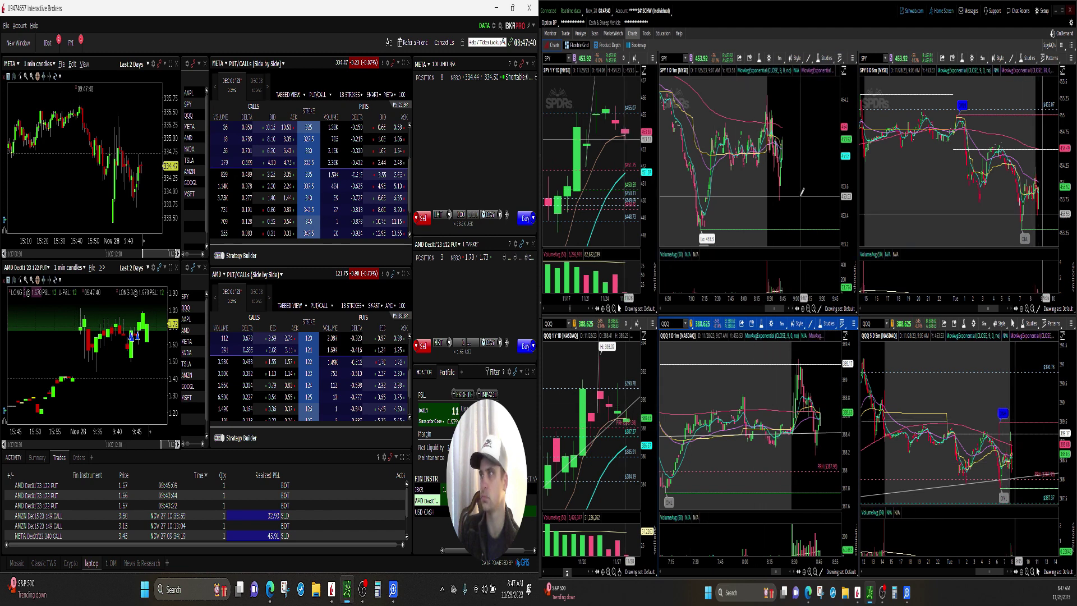
left_click_drag(794, 194, 718, 194)
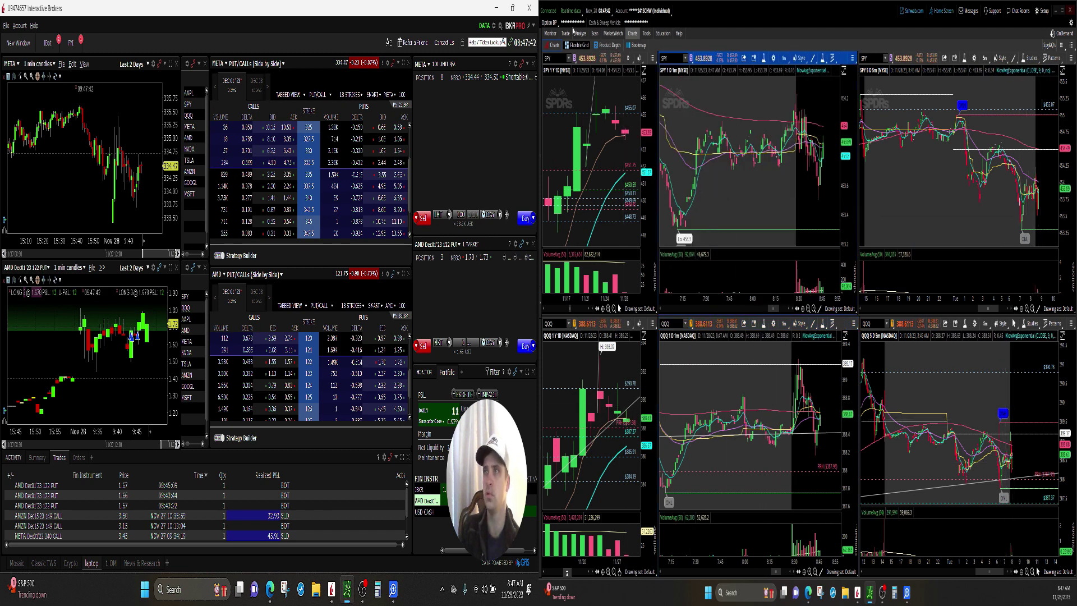
left_click(570, 32)
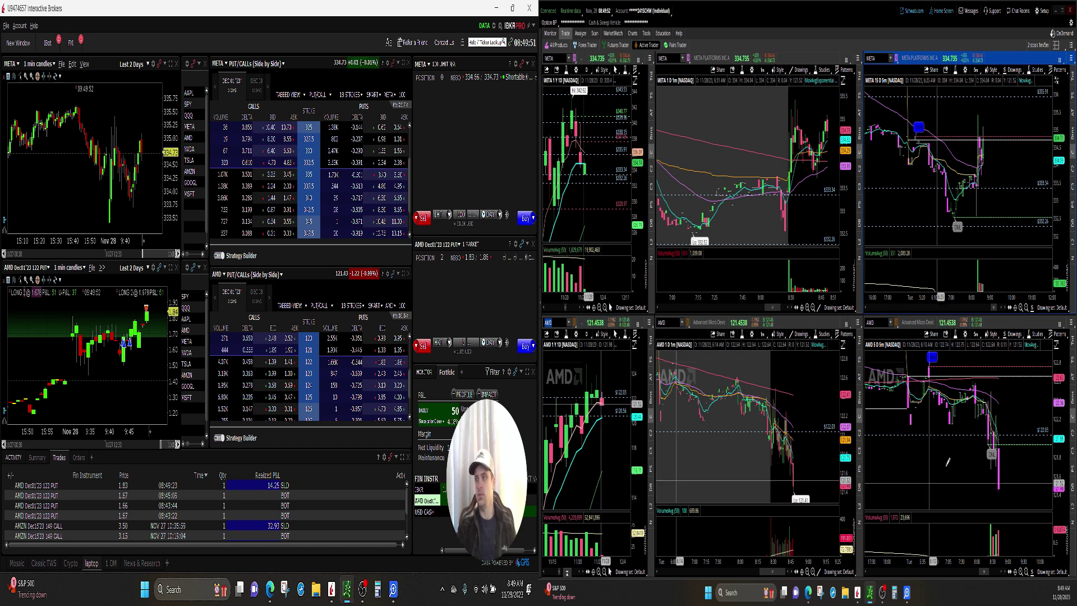
left_click(975, 338)
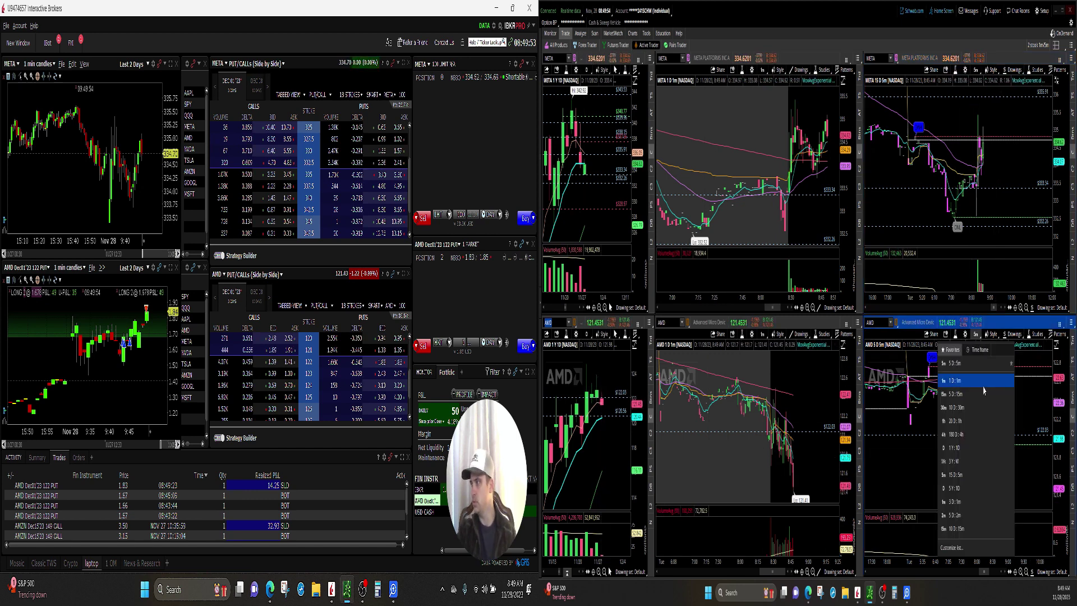
left_click(1006, 432)
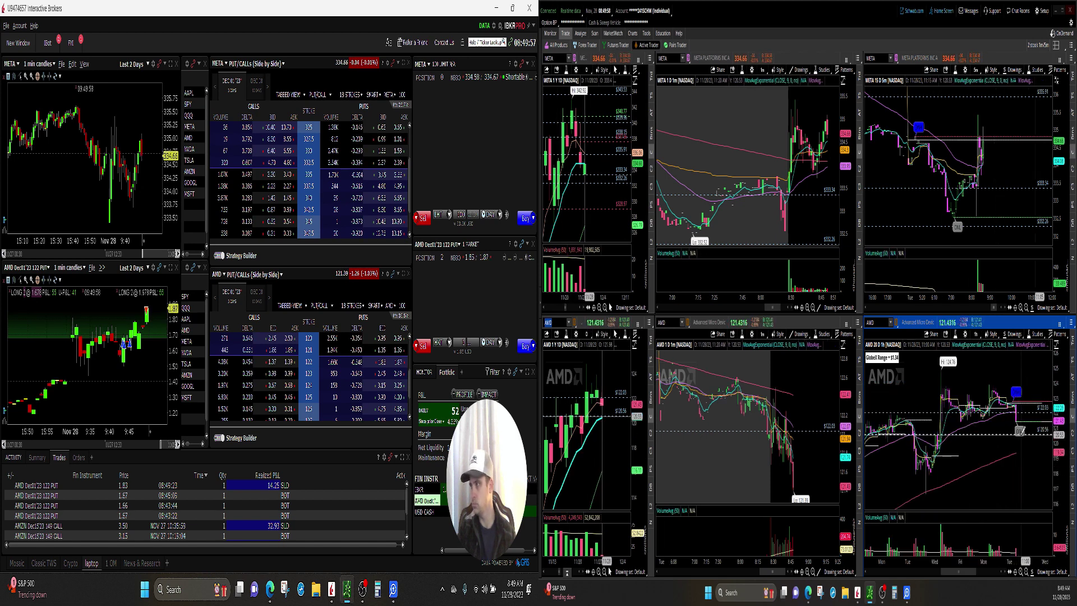
scroll(1019, 431, "up", 3)
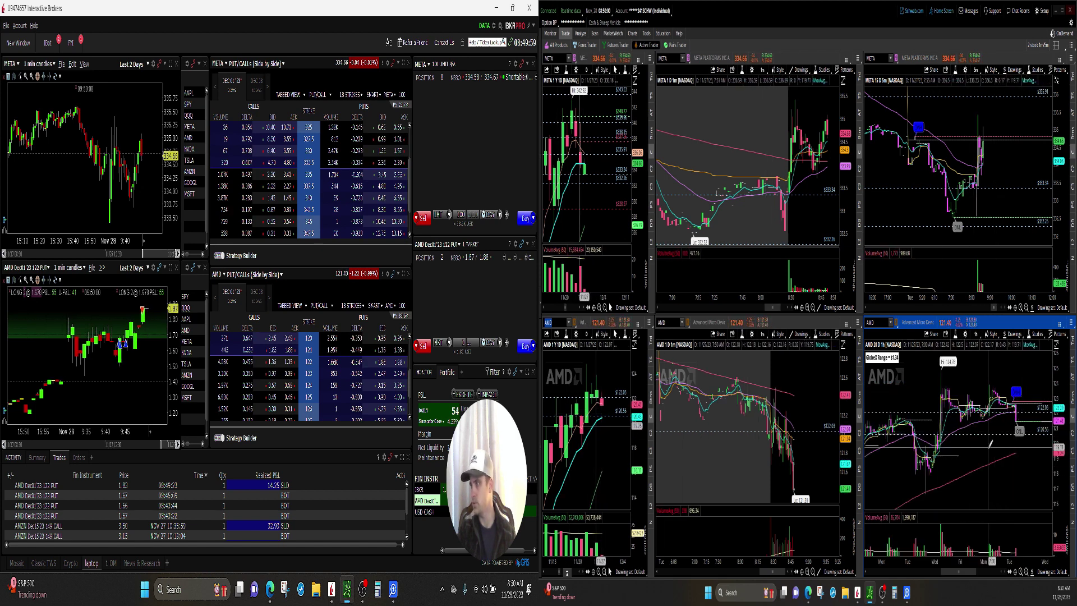
scroll(989, 445, "down", 3)
scroll(989, 396, "down", 3)
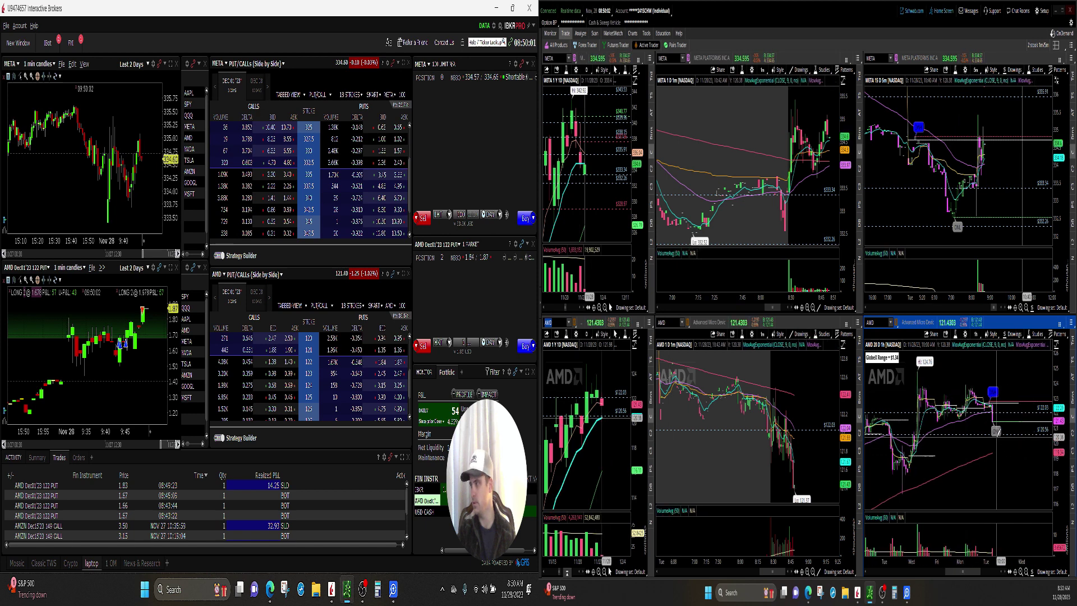
left_click(975, 334)
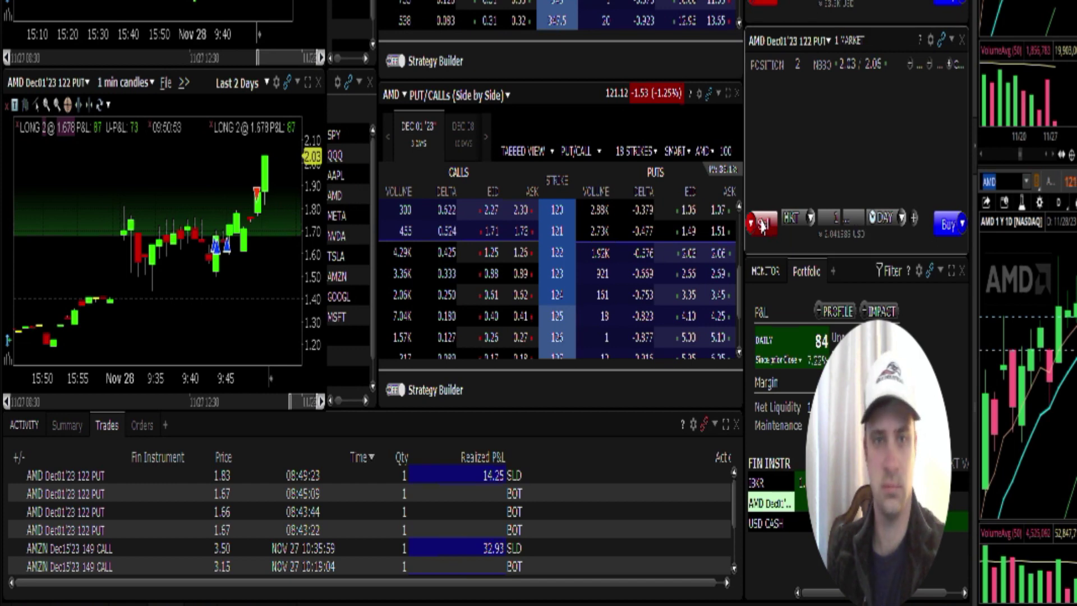
Sell one AMD 122 put at 2.24 for $31.25 and bring up AMD's BookTrader ladder.
left_click(762, 223)
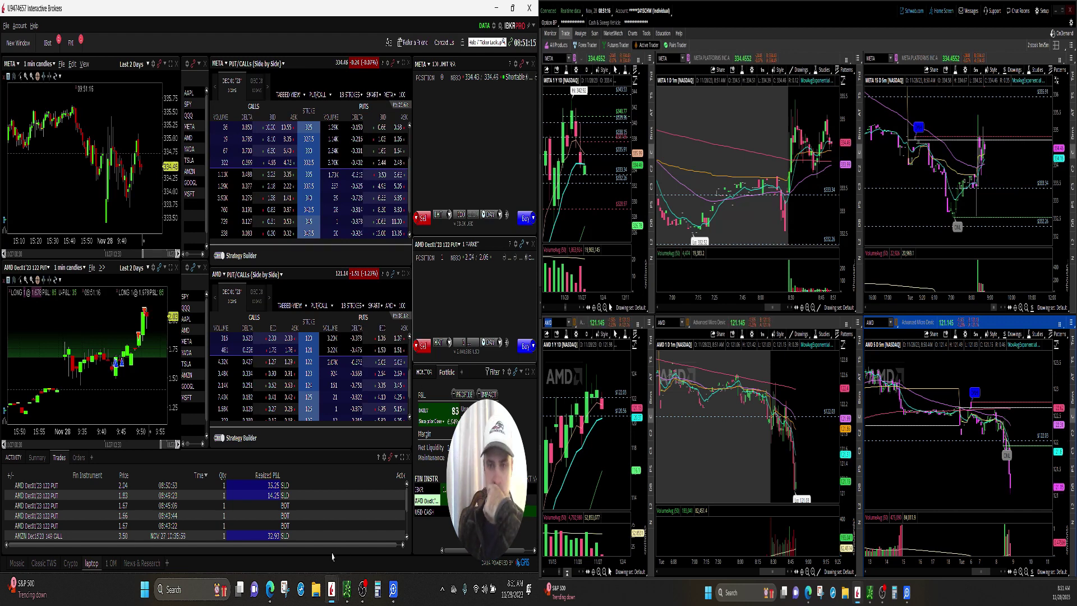
mouse_move(345, 589)
left_click(347, 500)
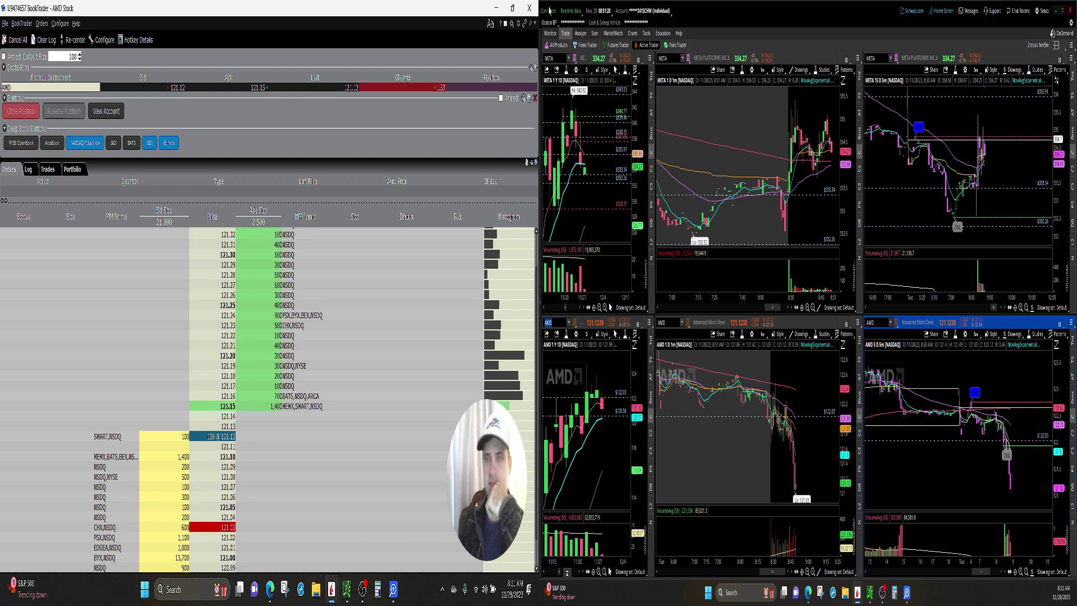
Minimize BookTrader and sell the last AMD 122 put at 2.15 for about $36.25.
left_click(529, 8)
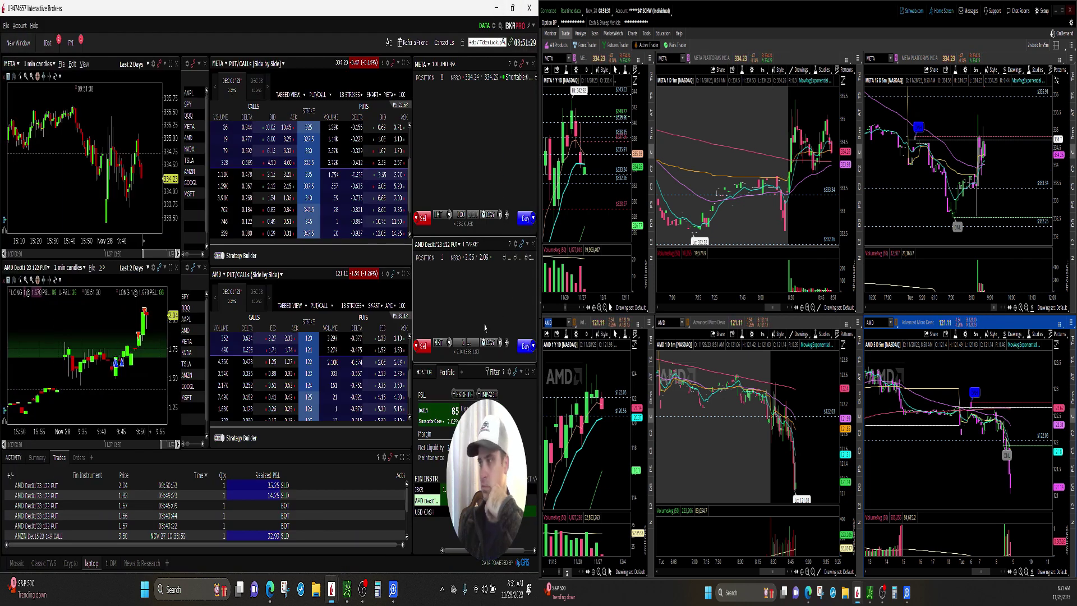
left_click(422, 350)
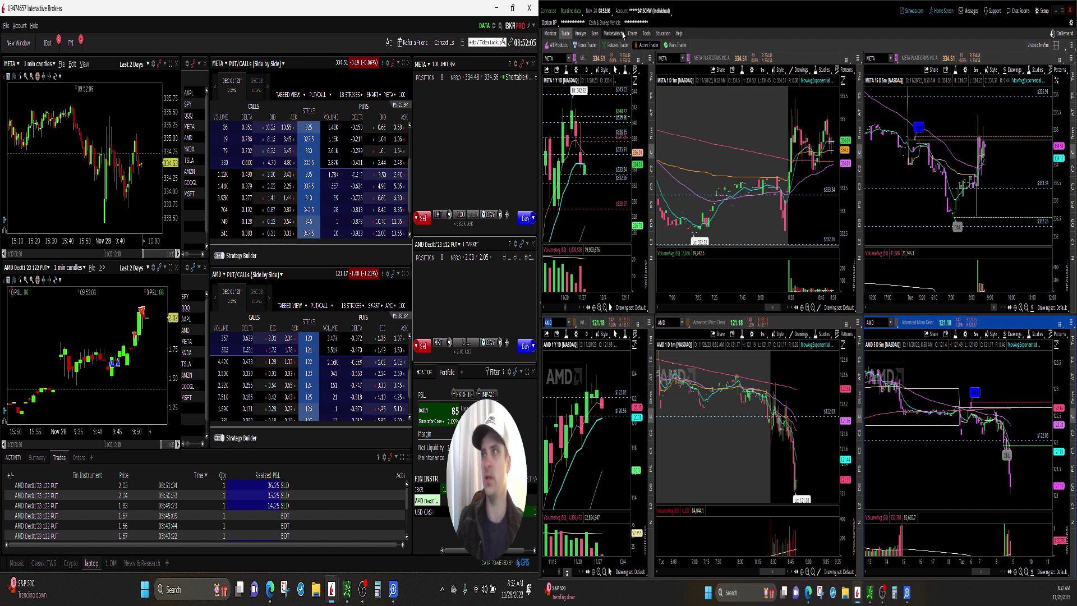
left_click(634, 33)
left_click(555, 44)
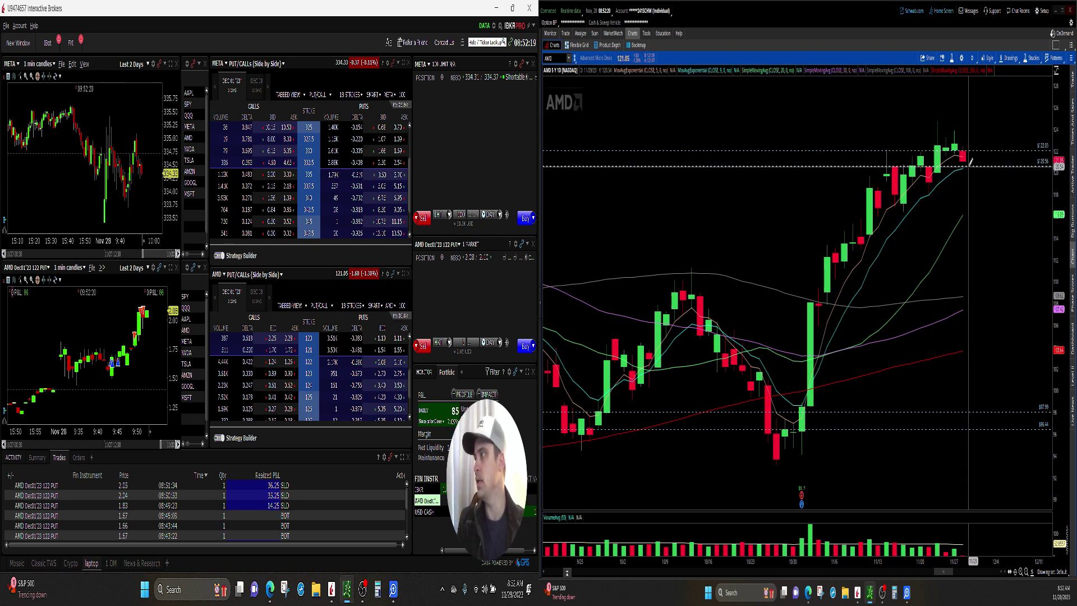
left_click(576, 44)
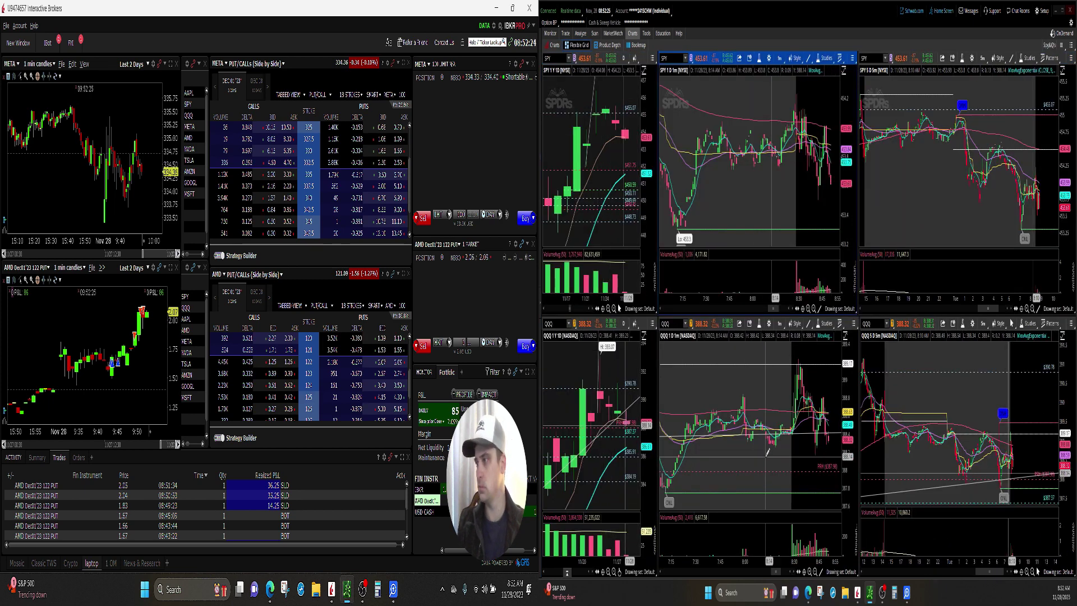
left_click(566, 33)
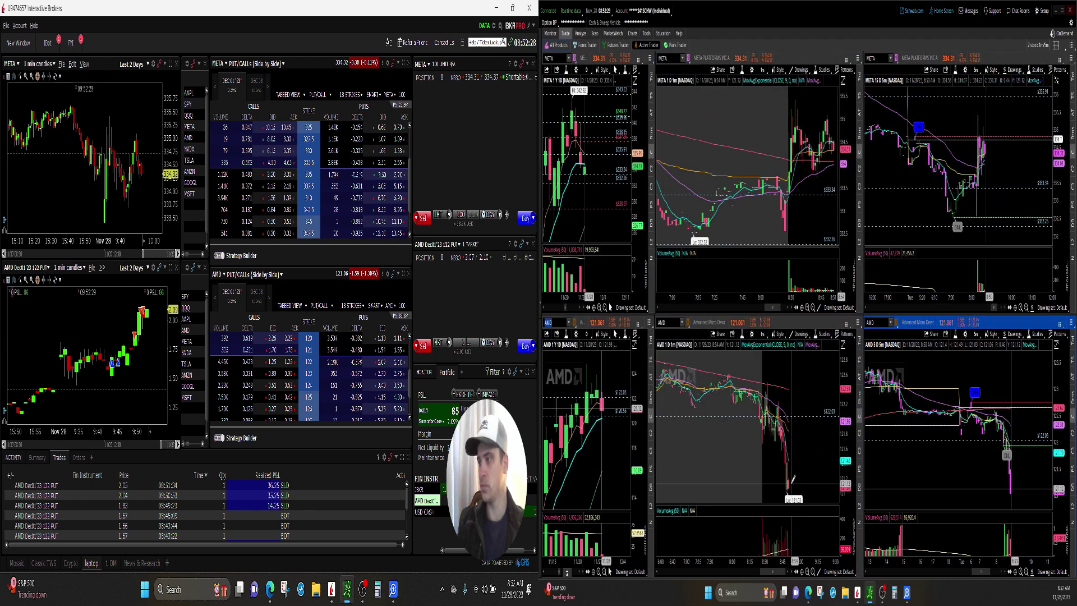
mouse_move(346, 589)
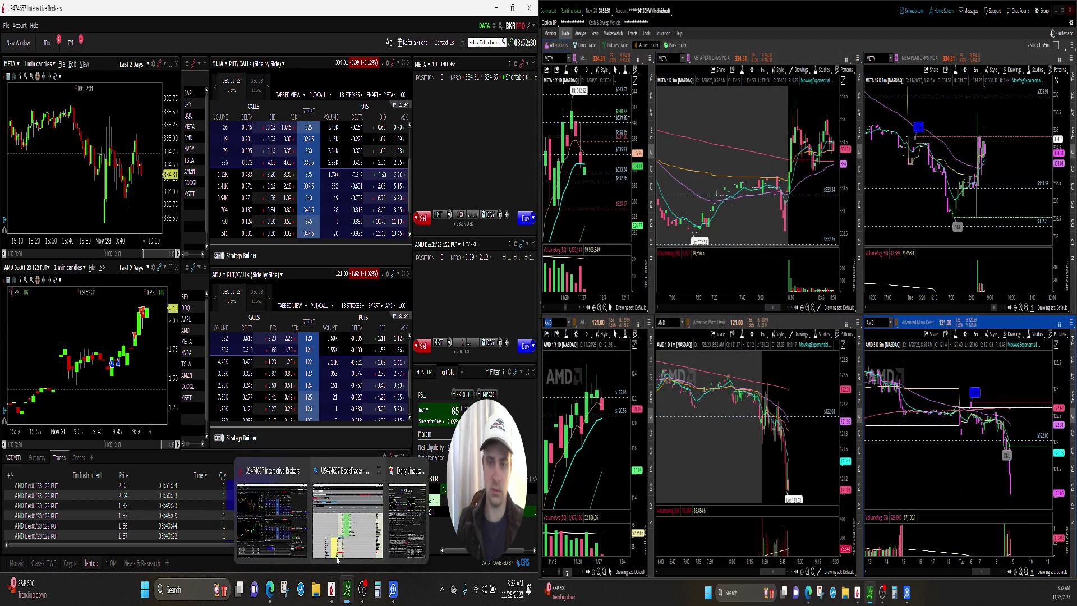
left_click(335, 555)
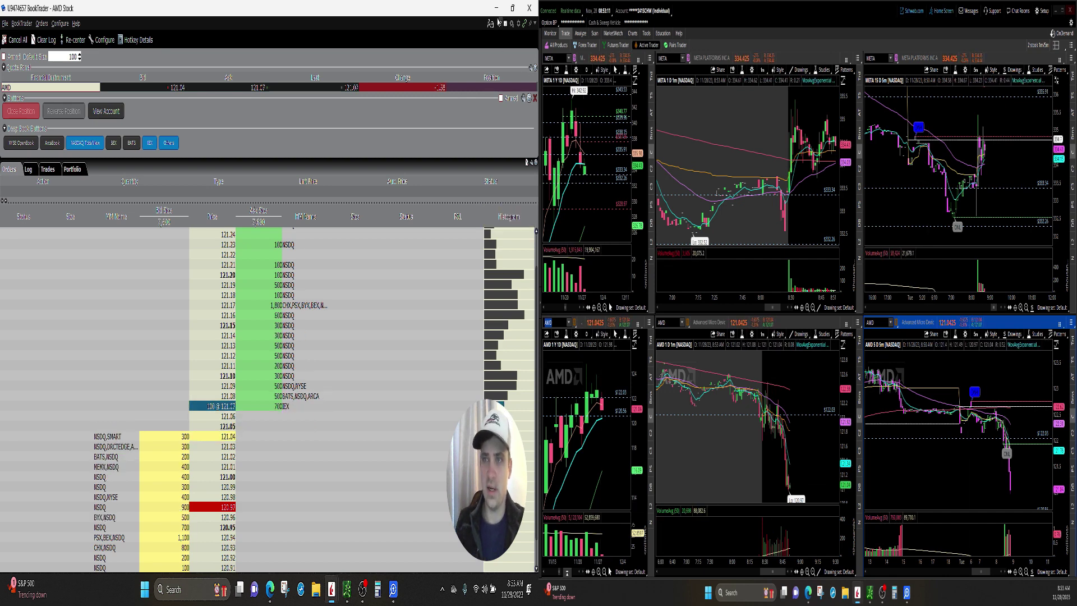
left_click(495, 8)
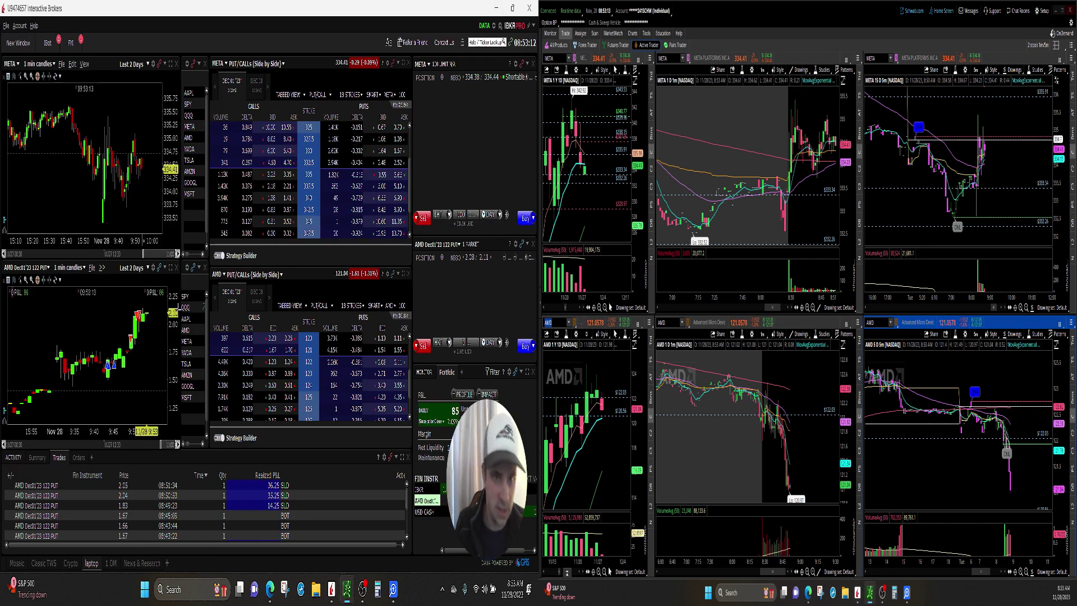